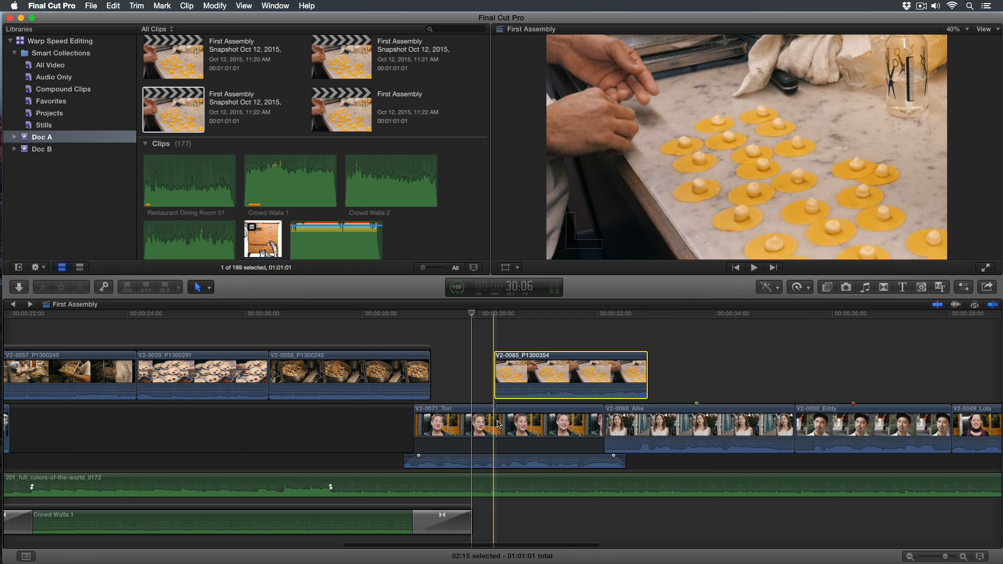
- Examine the V2-0071 clip and the V2-0085_P1300354 clip connected above it in the timeline
click(482, 384)
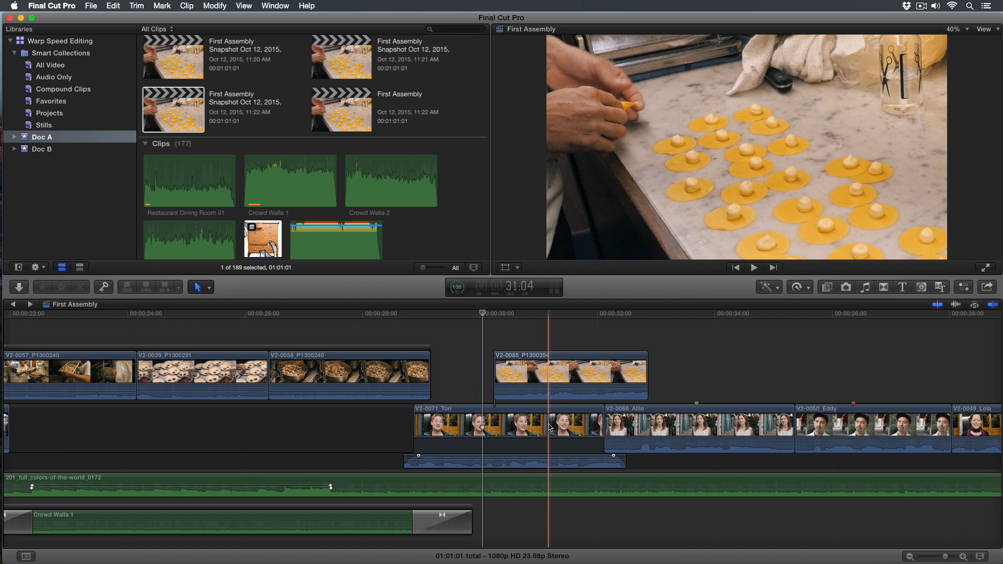
mouse_move(525, 426)
mouse_down()
mouse_move(601, 366)
mouse_move(716, 418)
mouse_move(558, 395)
mouse_move(536, 434)
mouse_move(531, 408)
mouse_up()
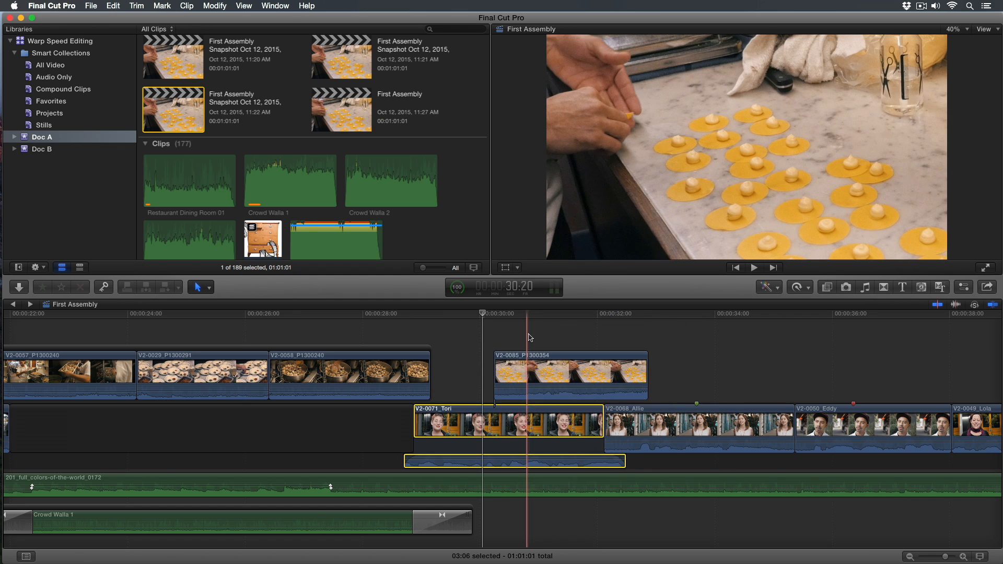
click(530, 337)
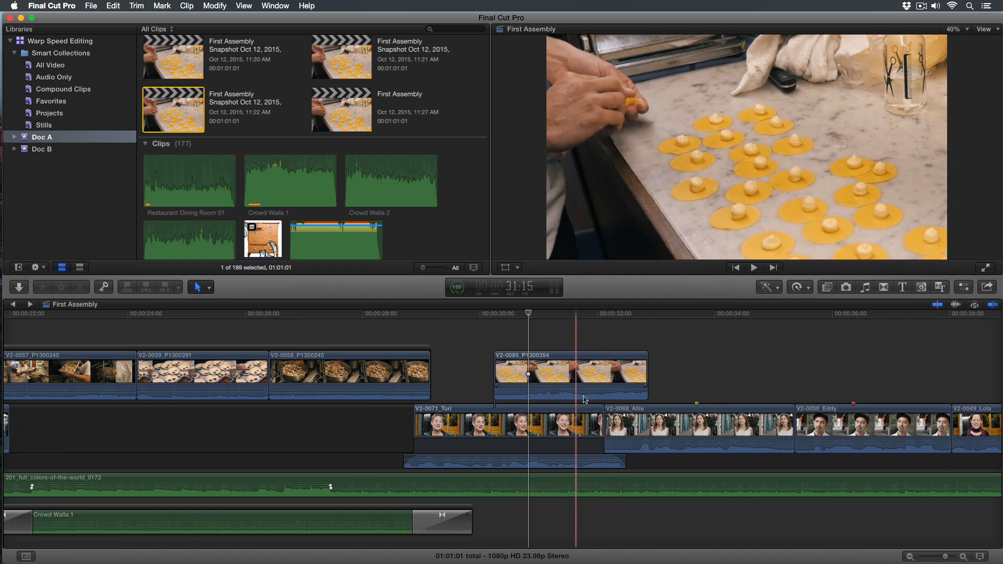
- Move the V2-0071 clip out of the primary storyline to connect above the V2-0068 and V2-0050 clips, and undo the move
click(627, 398)
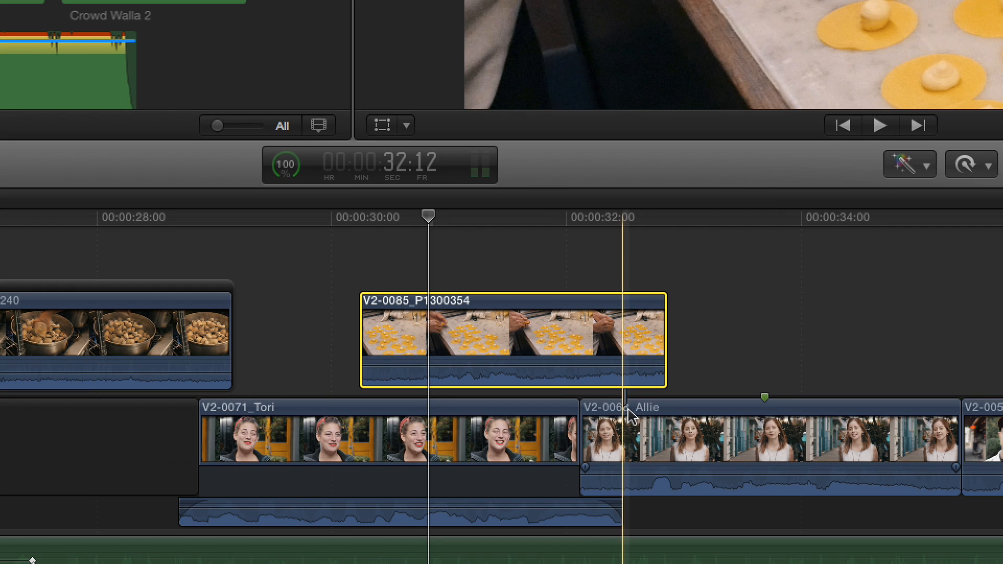
drag(472, 416, 672, 338)
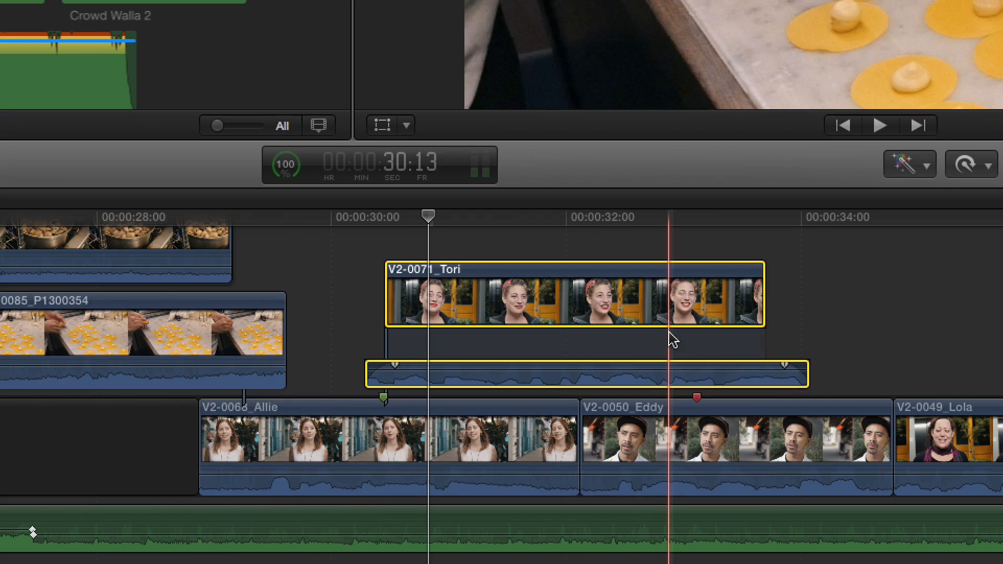
key(super+z)
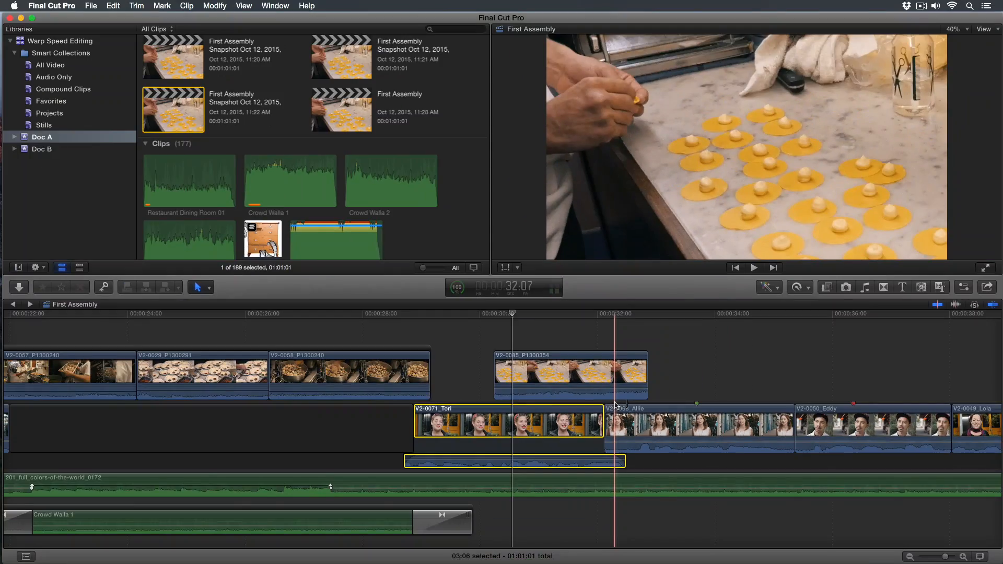
- Try to move the V2-0068 clip earlier in the primary storyline, and return the playhead to the V2-0085_P1300354 clip
click(707, 372)
drag(712, 417, 673, 417)
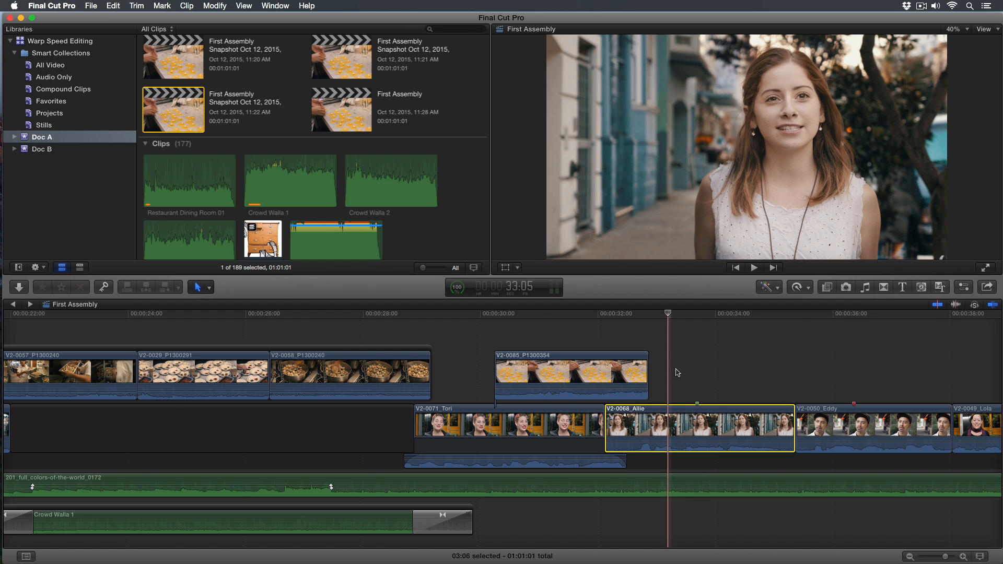
click(543, 330)
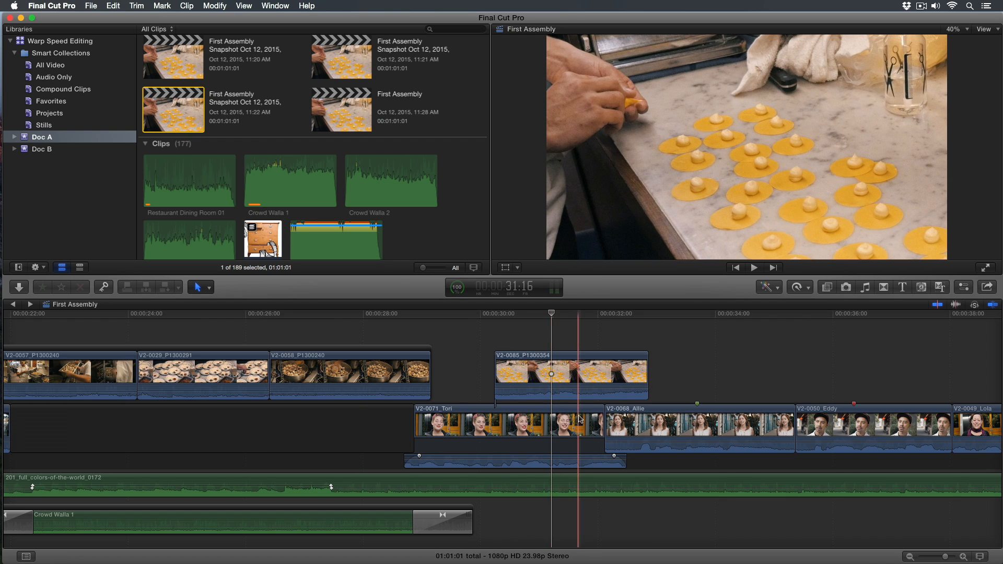
- Delete the V2-0071 clip together with its connected V2-0085_P1300354 clip, and undo the deletion
click(557, 420)
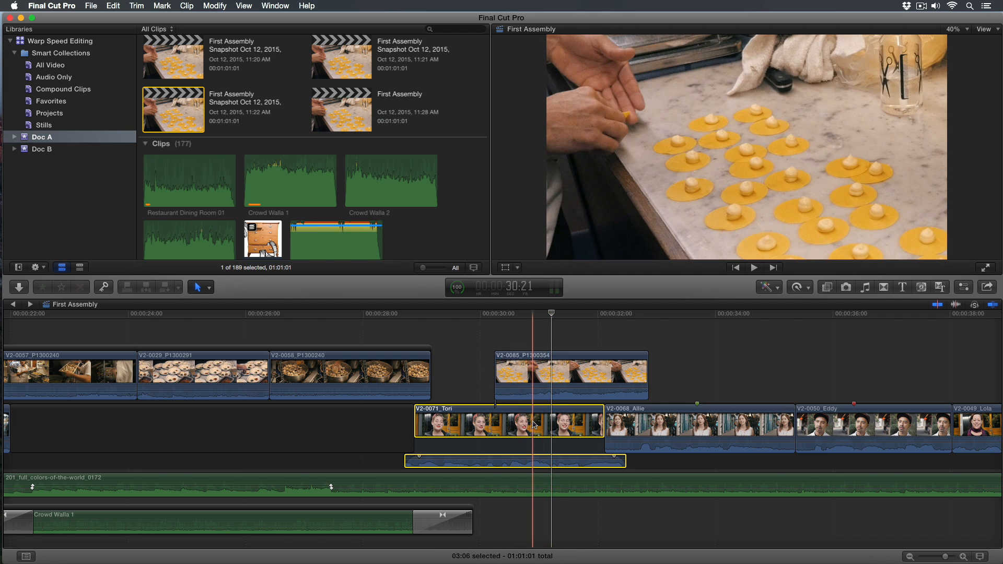
key(Delete)
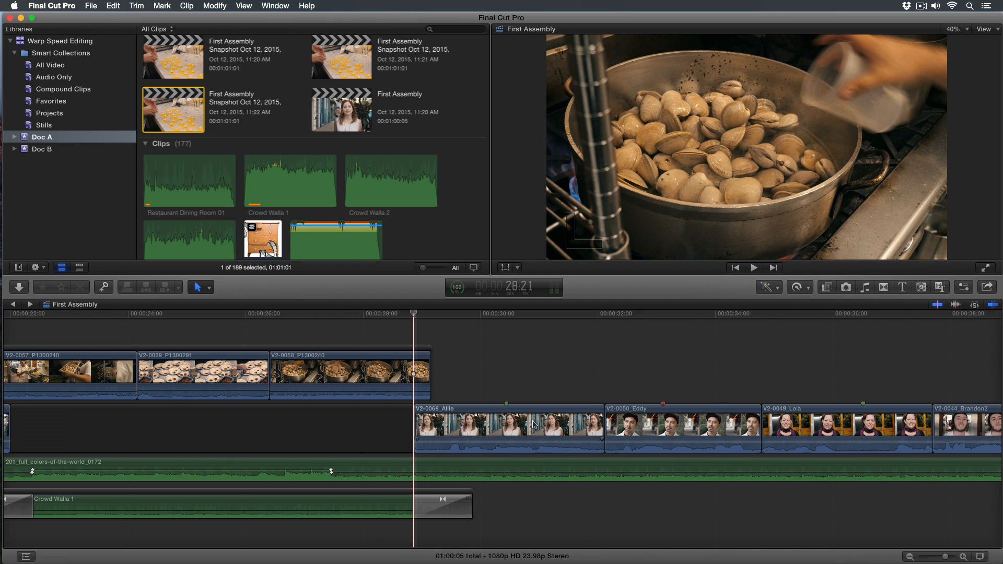
key(super+z)
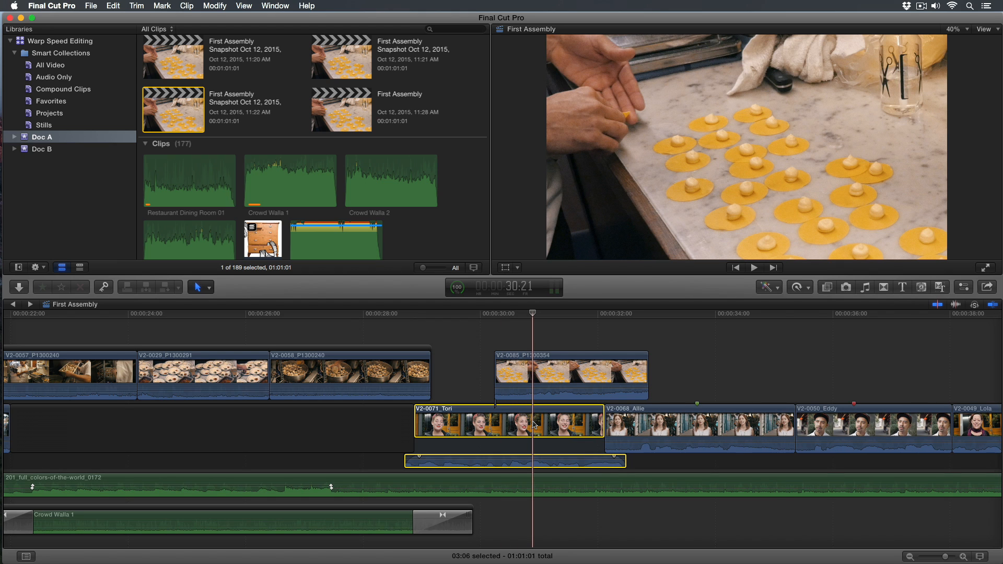
- Replace the V2-0071 clip with a gap that keeps the connected clip in place, undo it, and repeat both once
key(shift+Delete)
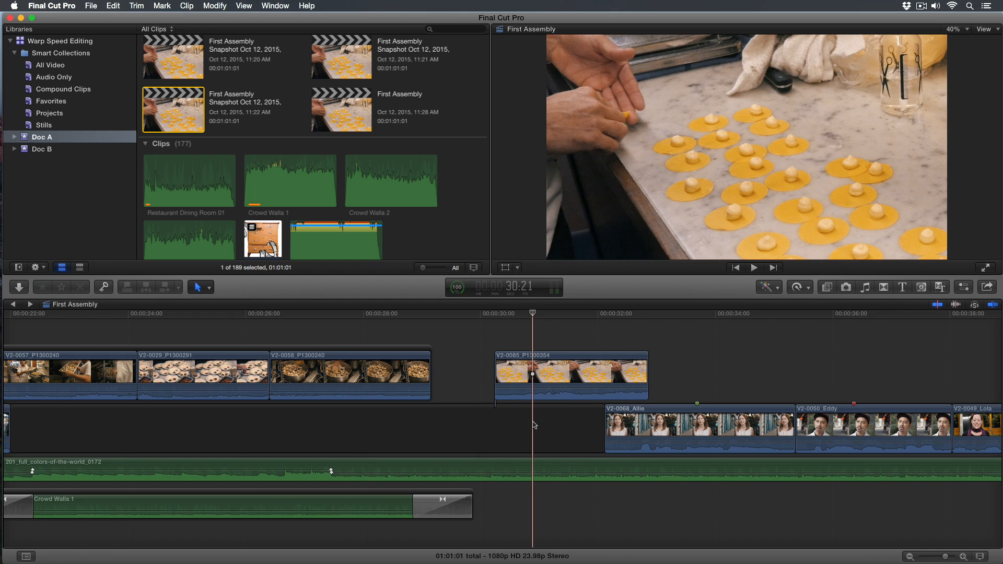
key(super+z)
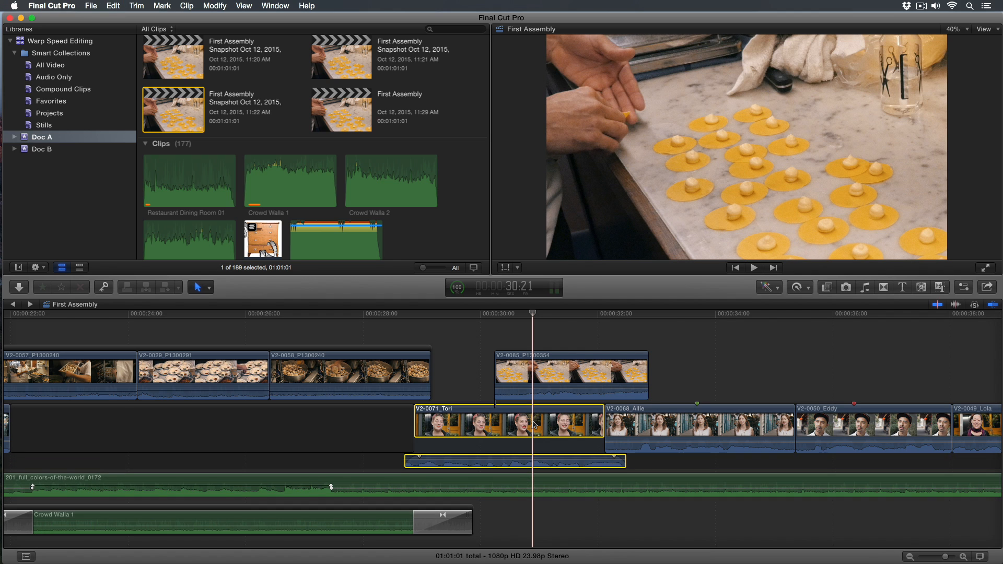
key(Delete)
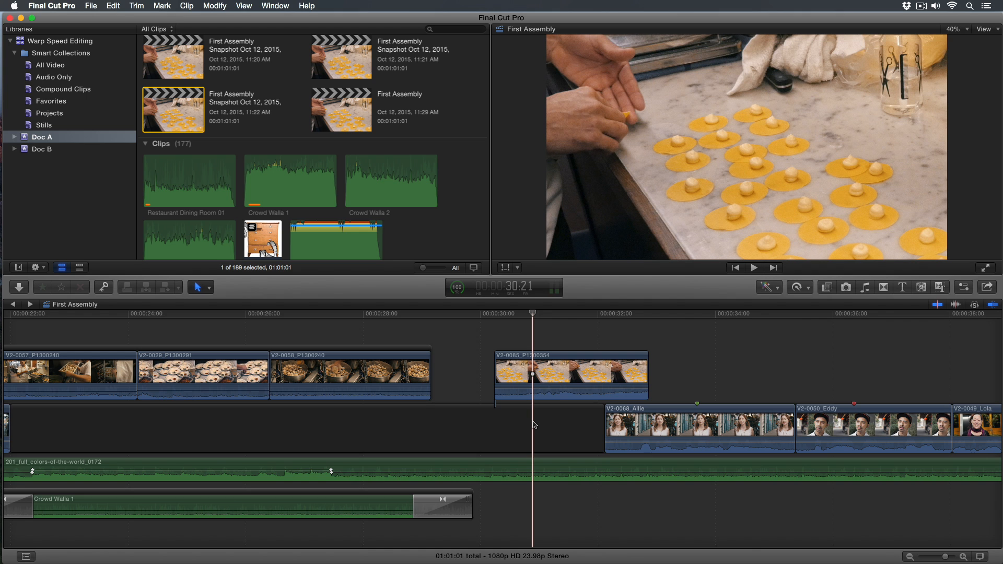
key(super+z)
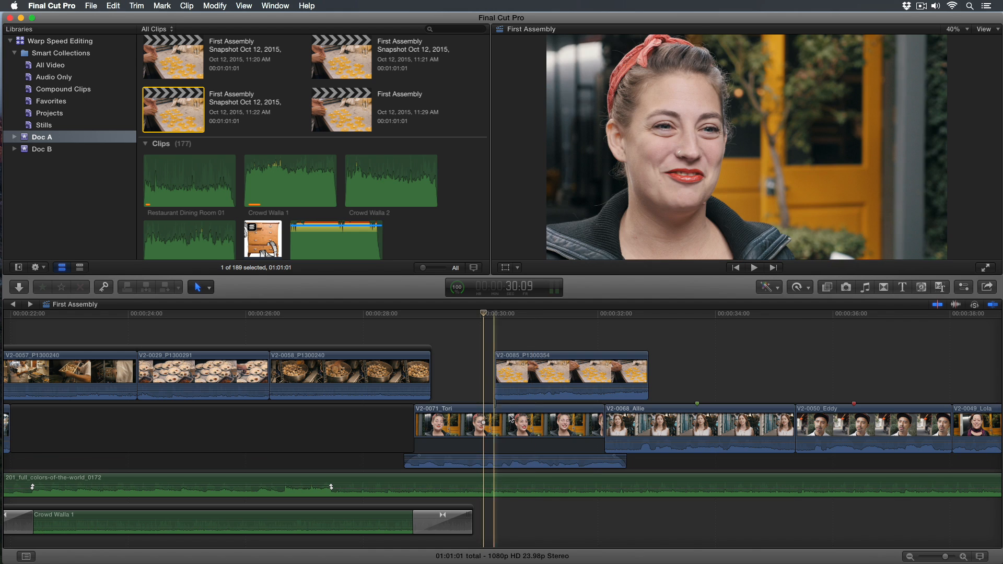
- Delete the V2-0071 clip with its connected clip, then delete only the V2-0071 clip while keeping V2-0085_P1300354, undoing each deletion
key(Delete)
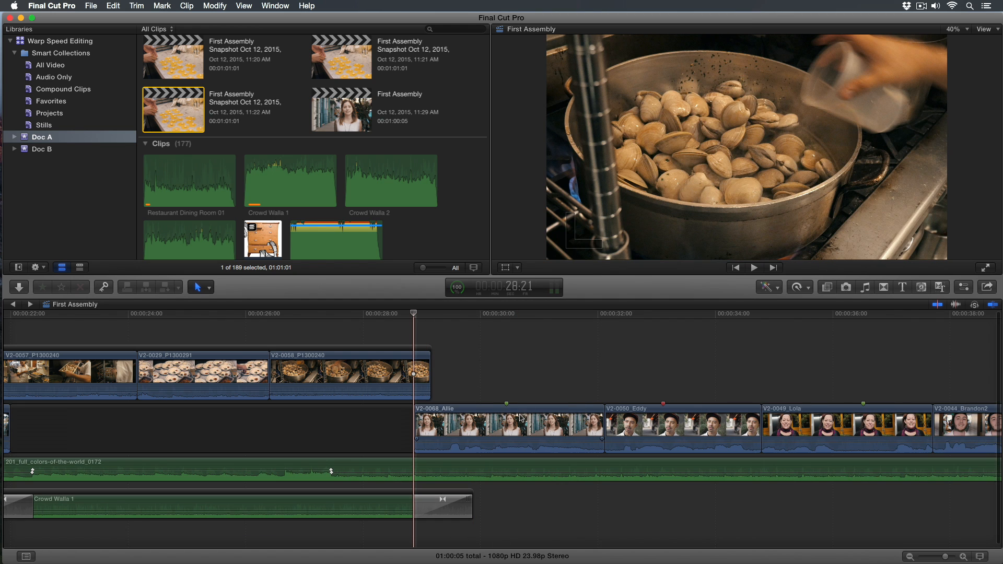
key(super+z)
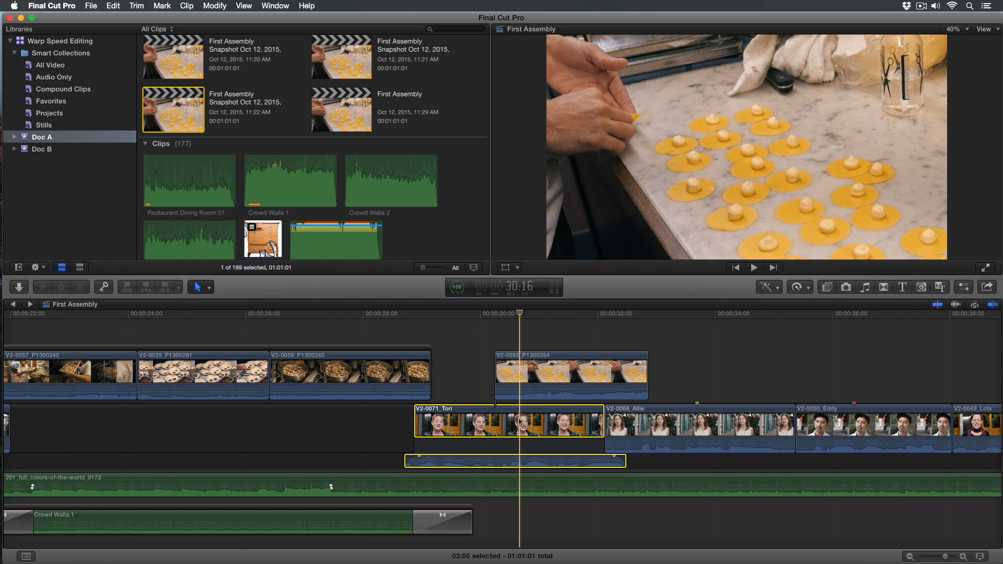
key(Delete)
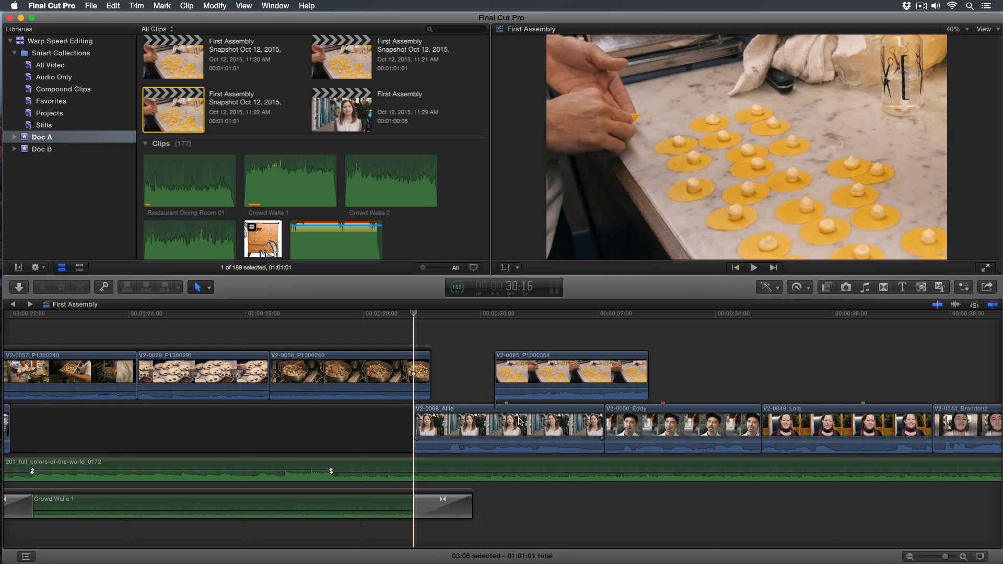
click(520, 421)
key(ctrl+s)
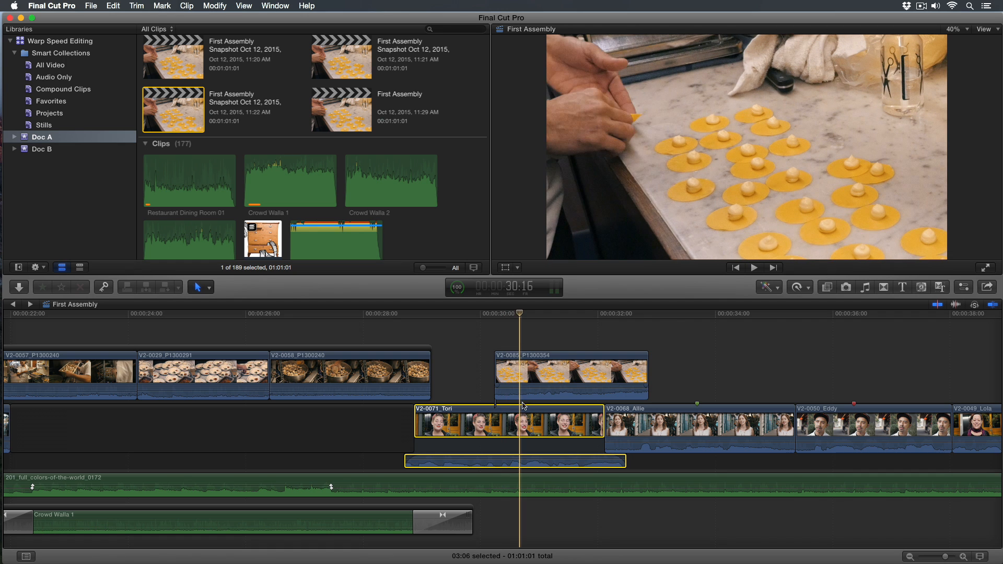
- Compare a normal delete of the V2-0071 clip with Delete Selection Only once more, undoing both deletions
key(Delete)
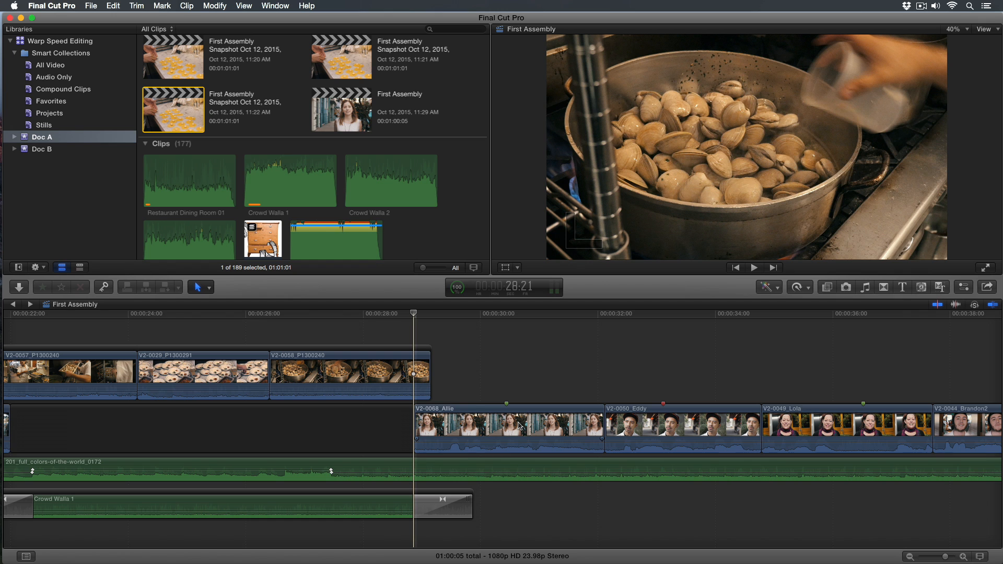
key(cmd+z)
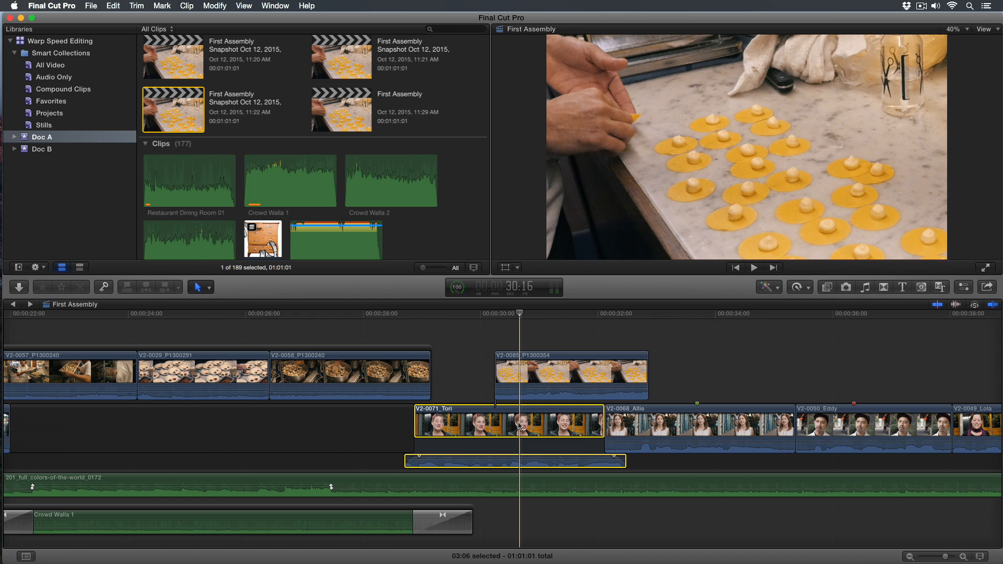
key(Delete)
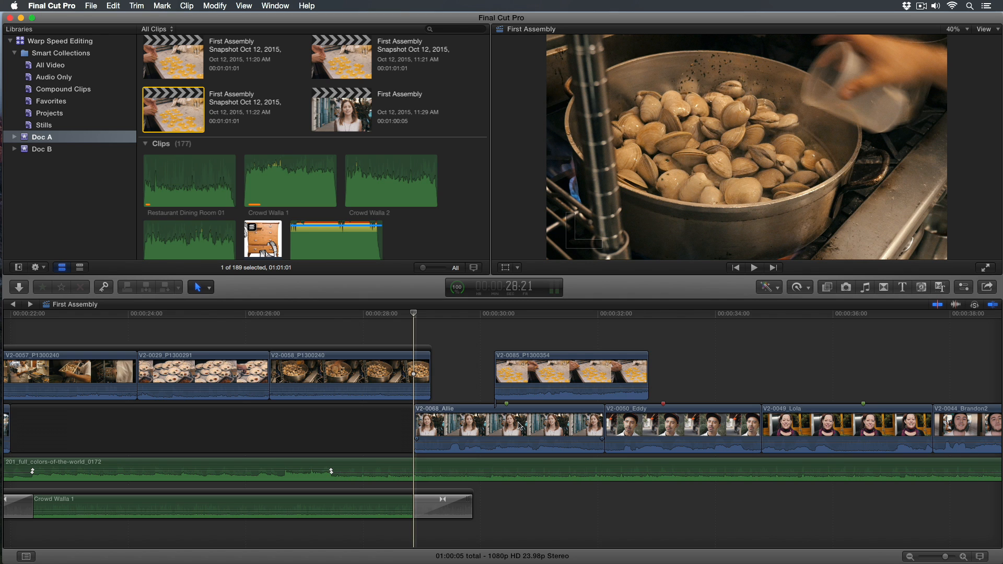
click(519, 424)
key(super+z)
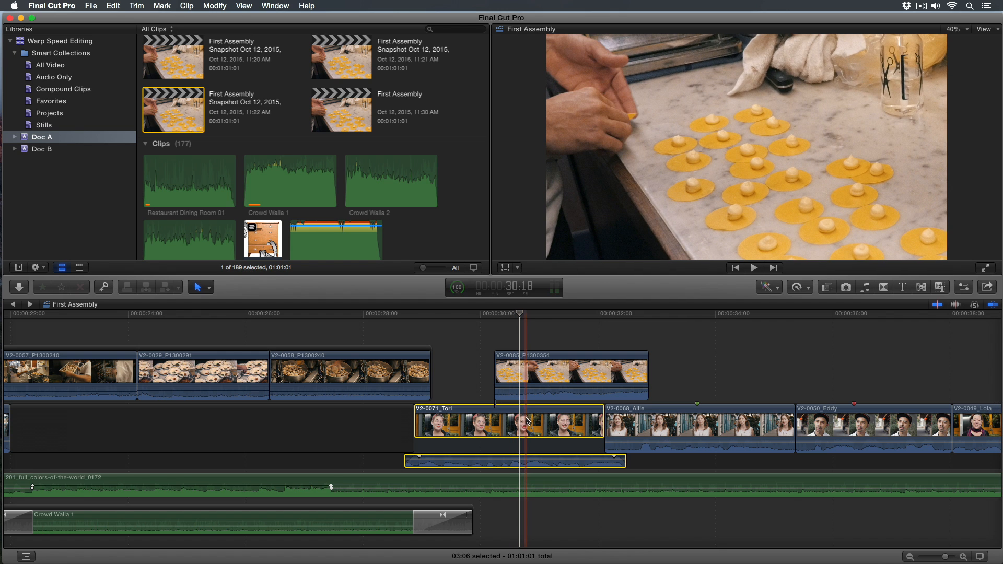
- Replace the V2-0071 clip with a gap beneath V2-0085_P1300354 again, and restore the clip
key(shift+Delete)
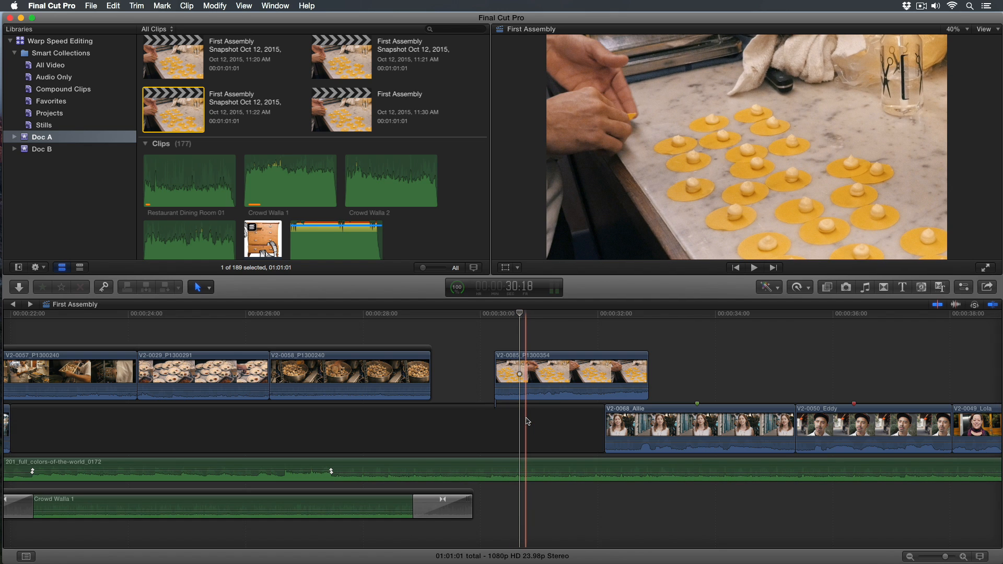
key(super+z)
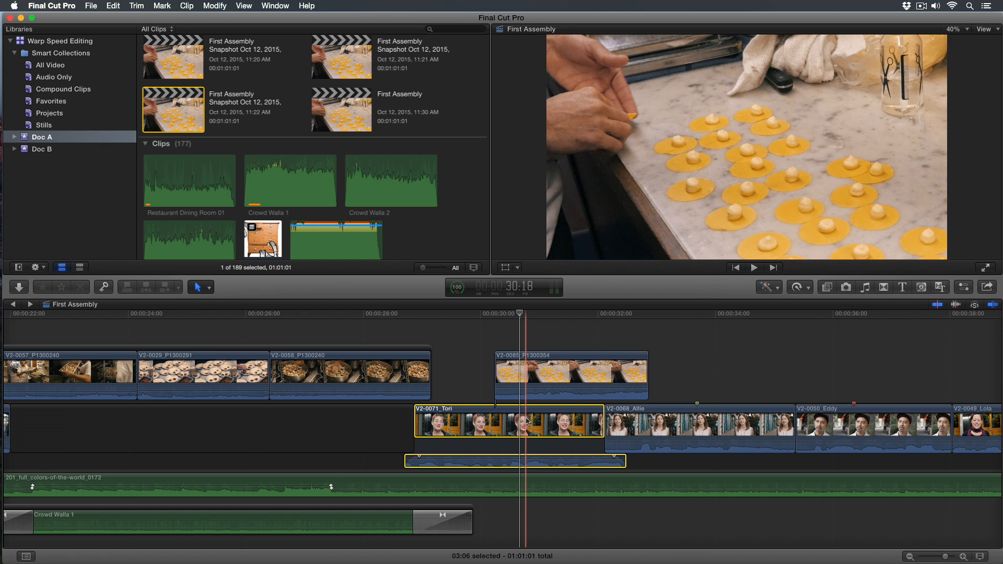
key(Delete)
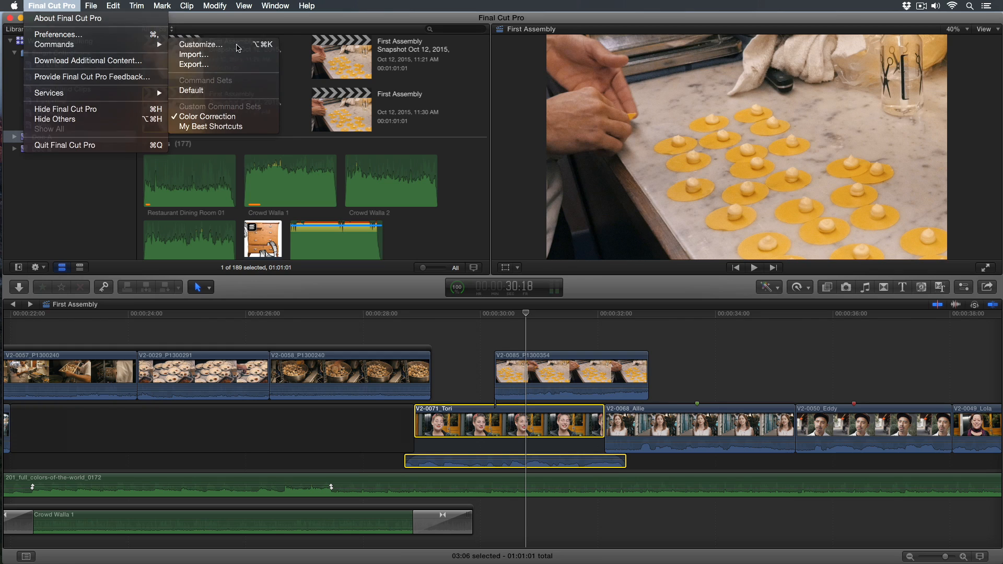
- Look up the Delete Selection Only command in the Command Editor by searching for "delete sele", and close the editor
click(186, 38)
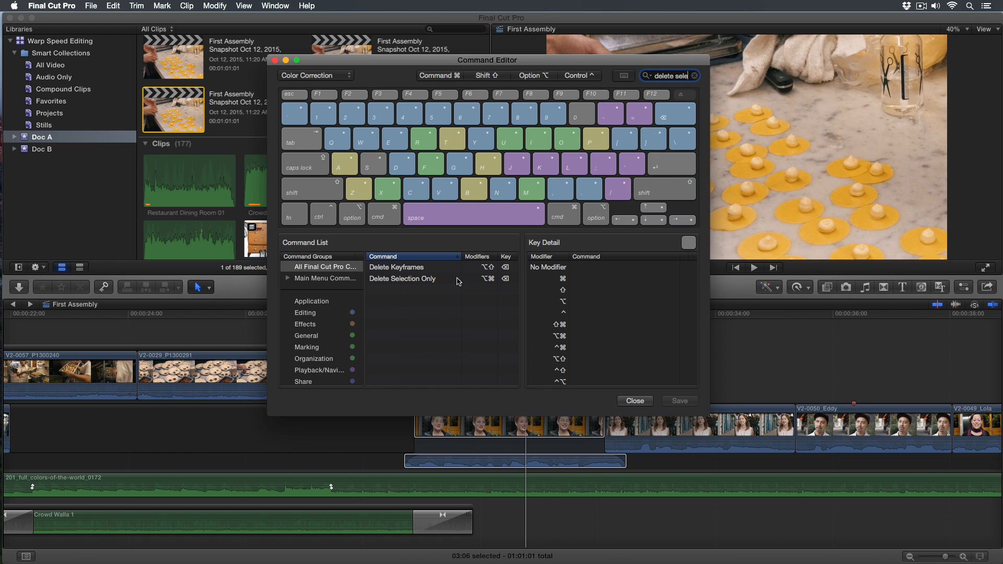
click(438, 284)
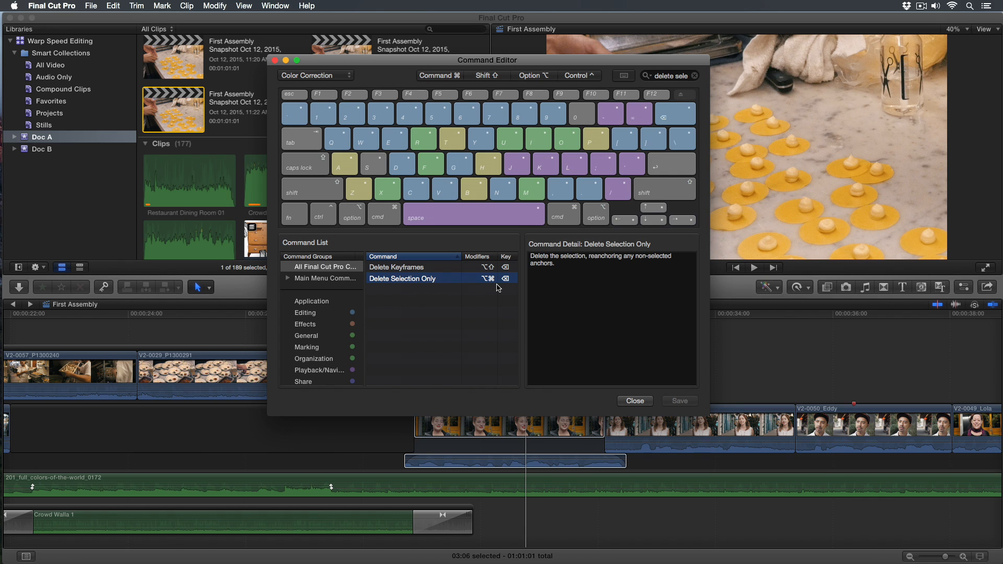
click(275, 60)
click(533, 334)
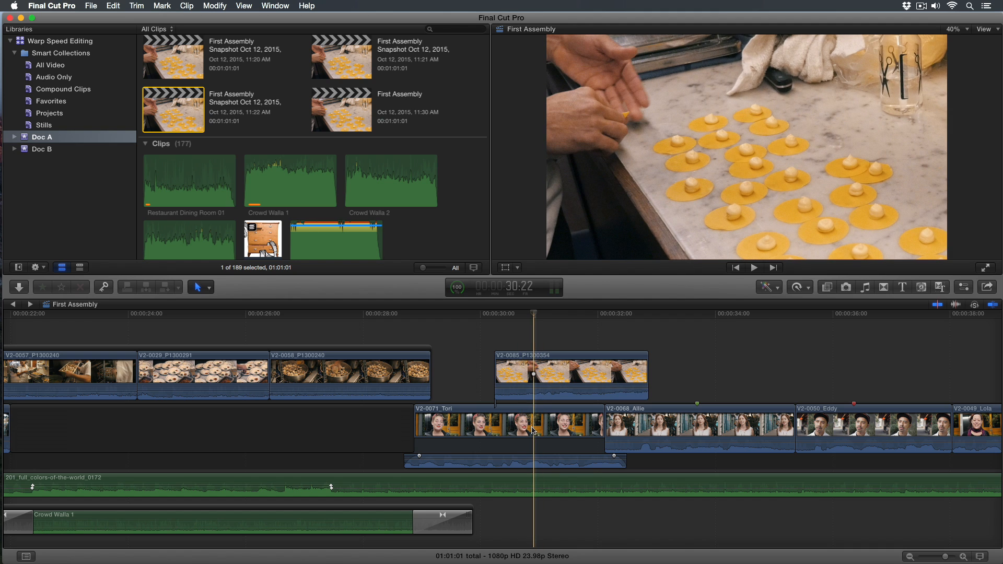
- Slip the contents of the V2-0003 clip beneath the Basic Lower Third title with the Trim tool, and return to the Select tool
scroll(541, 425, left, 12)
scroll(545, 427, left, 3)
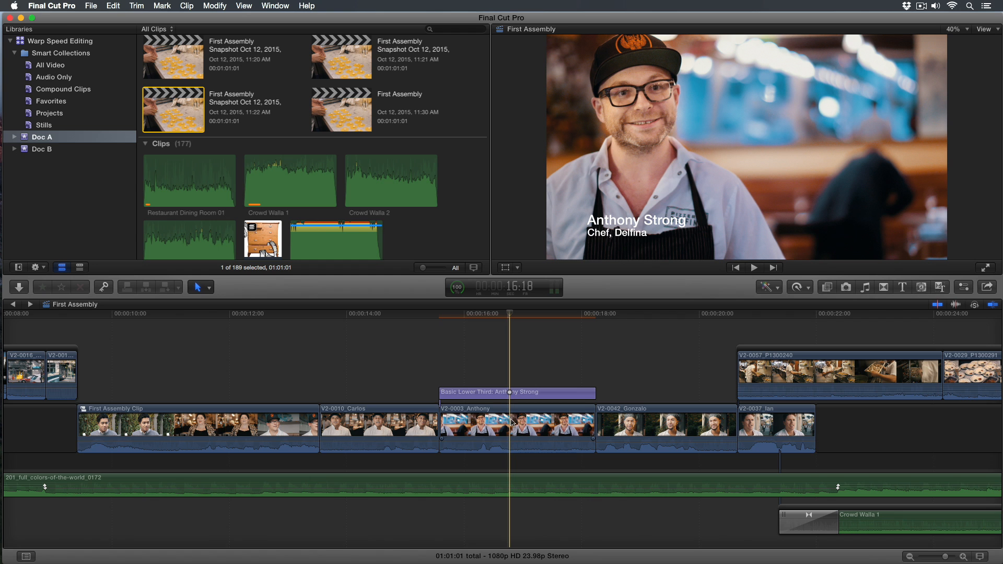
scroll(513, 431, left, 1)
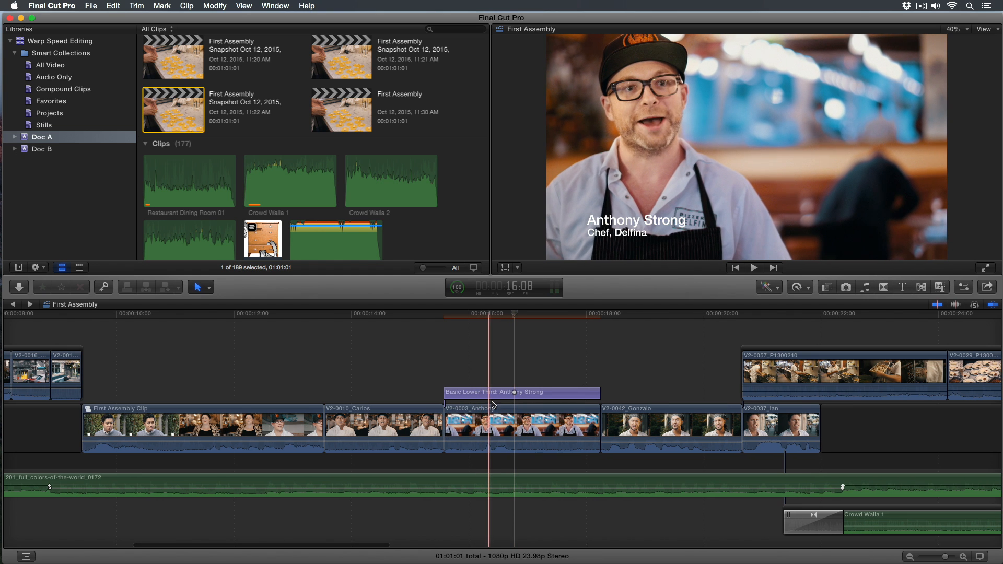
click(527, 432)
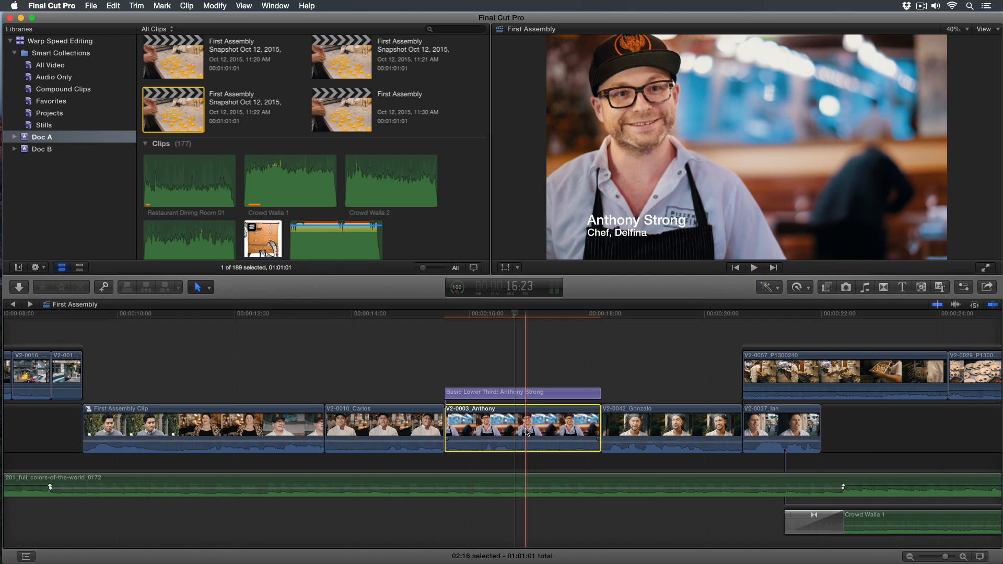
mouse_move(529, 432)
mouse_down()
mouse_move(479, 432)
mouse_move(572, 432)
mouse_move(530, 434)
mouse_up()
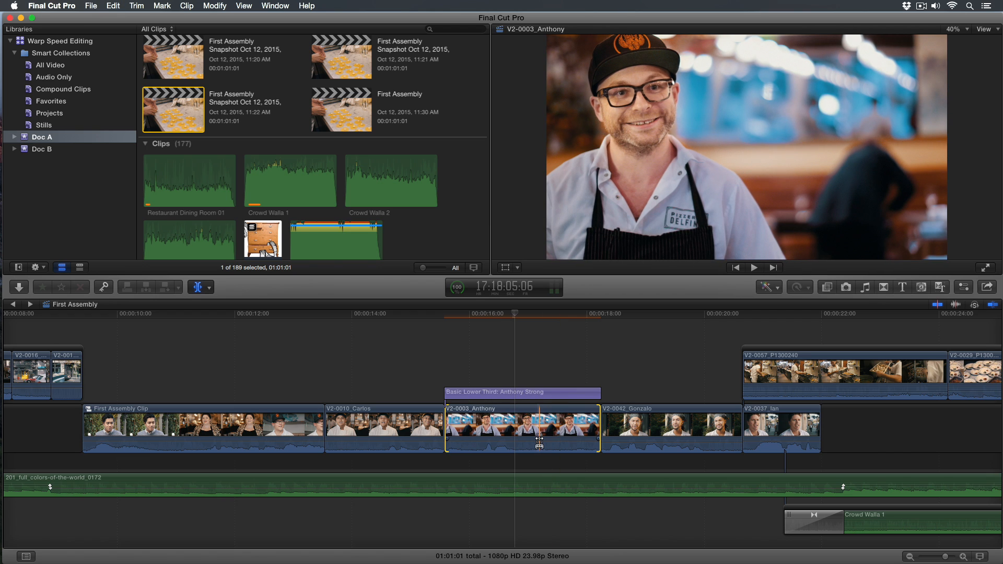
key(a)
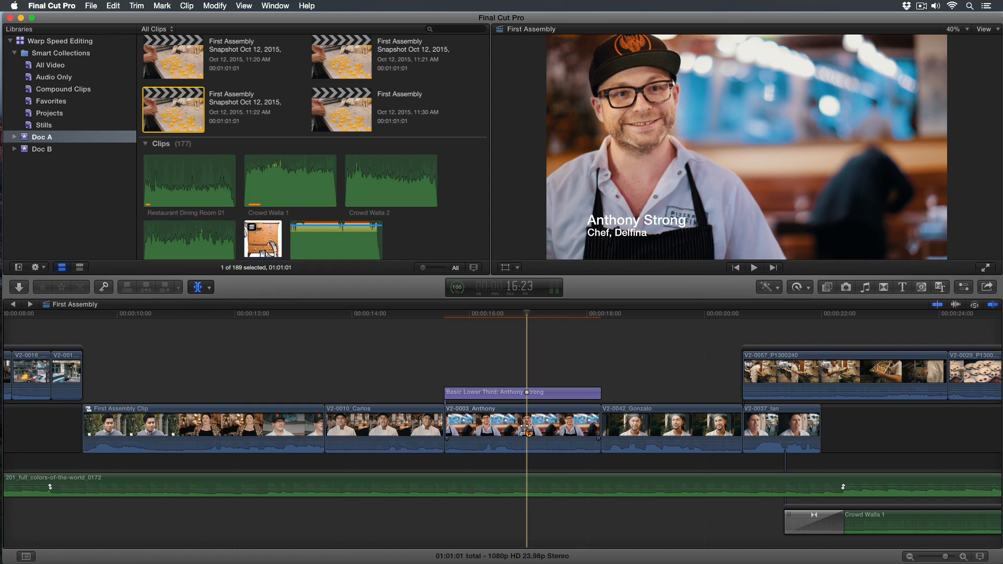
drag(524, 428, 529, 431)
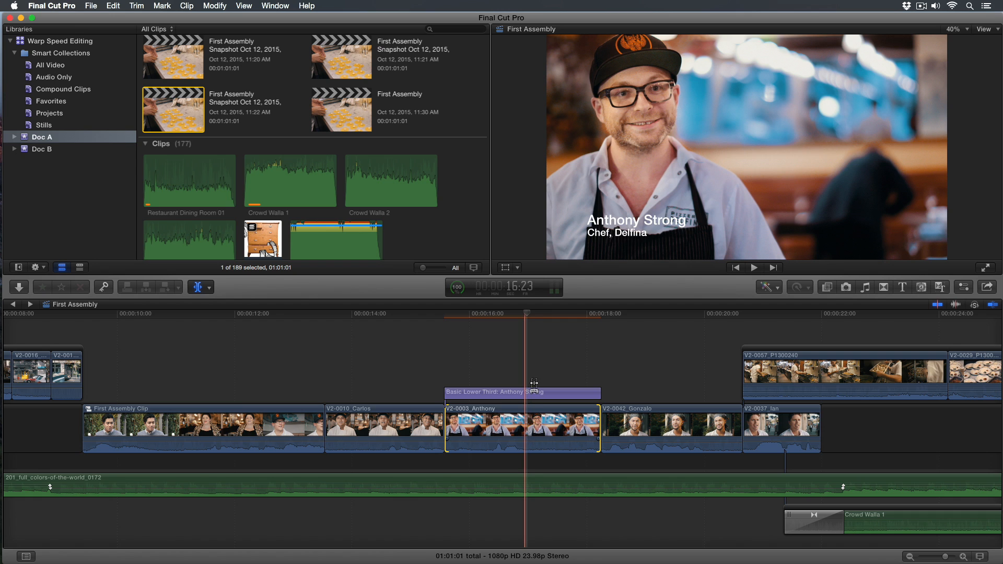
key(a)
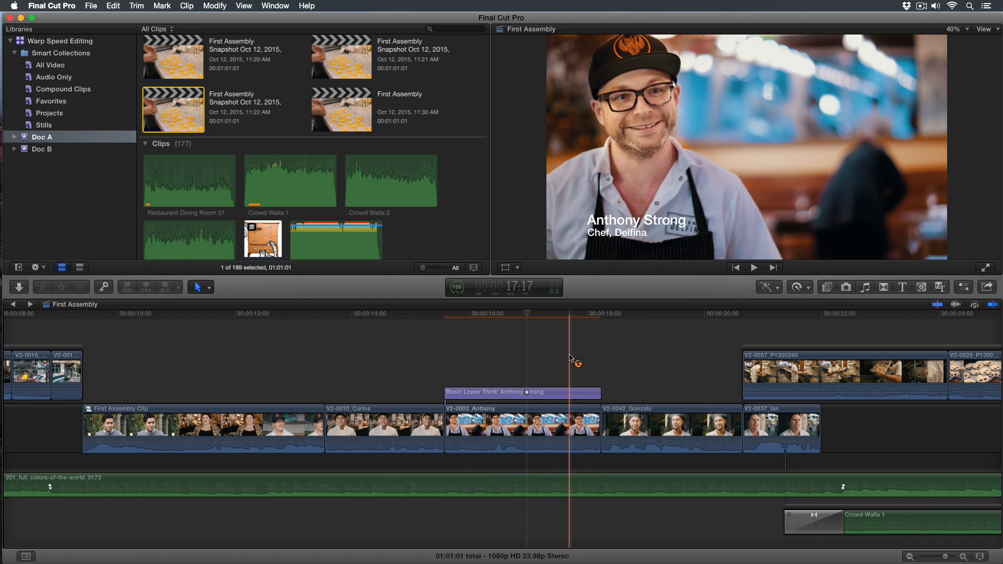
- Slip the V2-0003 clip's contents again with the Trim tool, and switch back to the Select tool
key(t)
drag(500, 427, 541, 430)
key(a)
- Slip the contents of the V2-0071 clip below V2-0085_P1300354 with the Trim tool
scroll(551, 358, right, 5)
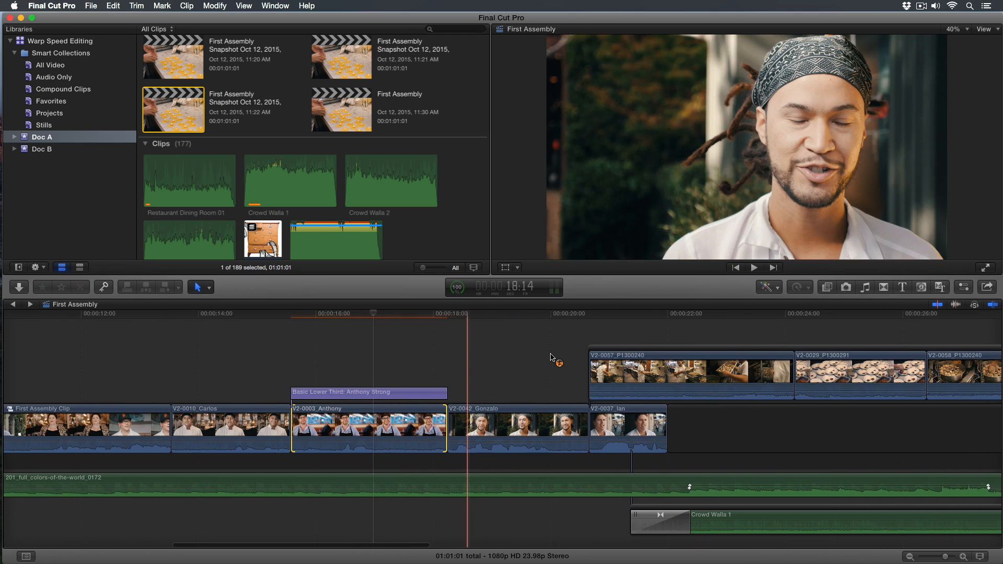
scroll(552, 358, right, 20)
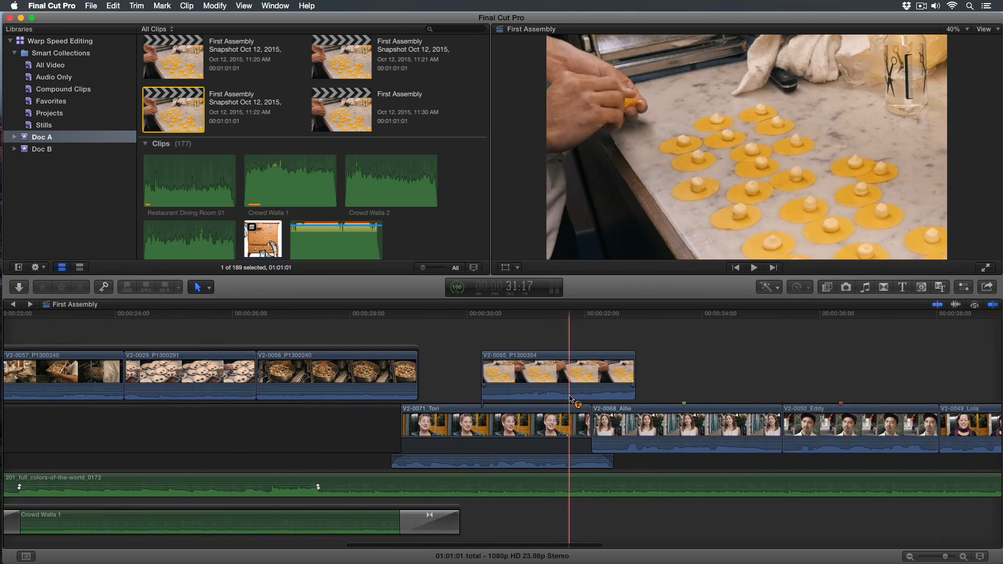
key(t)
drag(512, 427, 538, 427)
- Return to the V2-0003 clip beneath the Basic Lower Third title in the timeline
scroll(486, 366, left, 6)
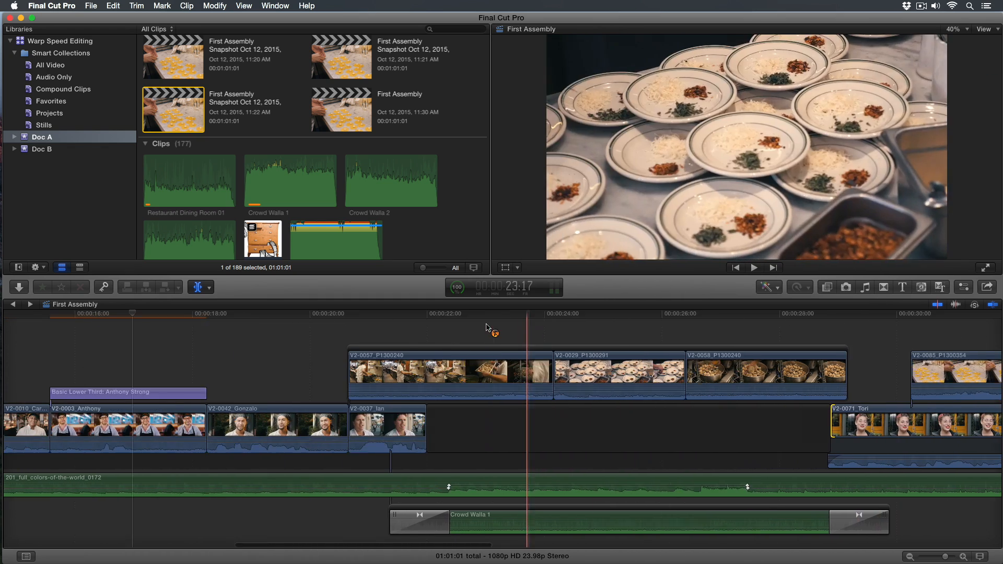
scroll(497, 335, left, 4)
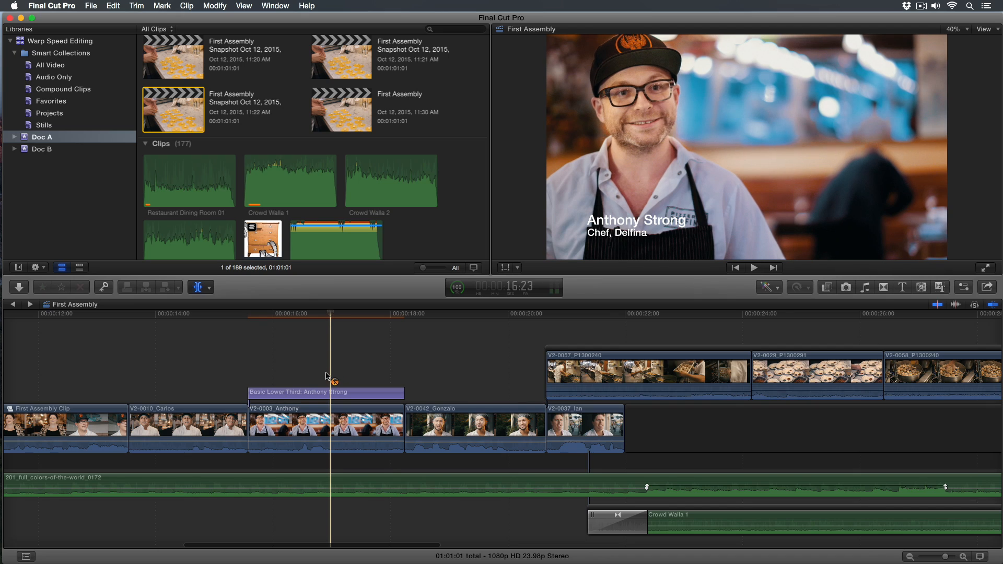